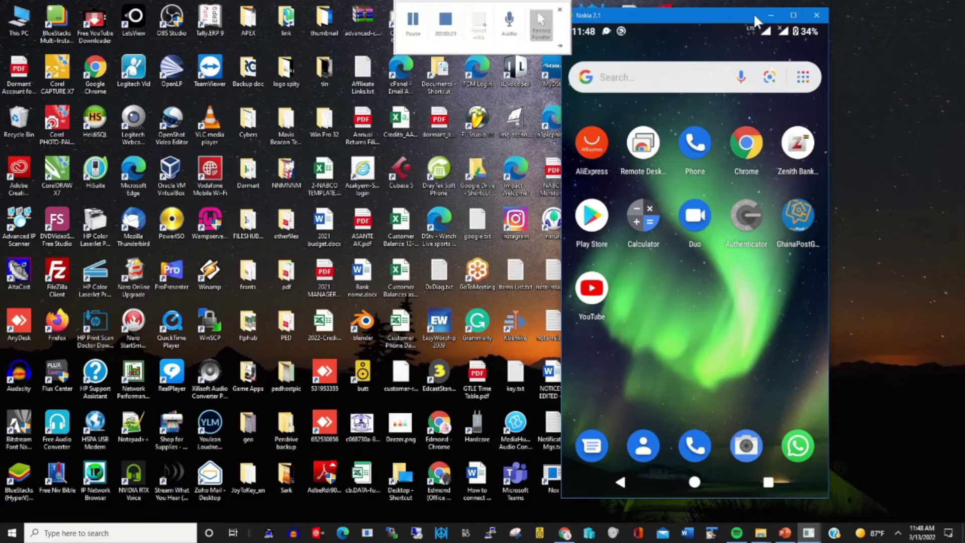
# Step: Maximize the Nokia 2.1 mirror window and open the app drawer, listing AliExpress to Instagram
pyautogui.click(794, 15)
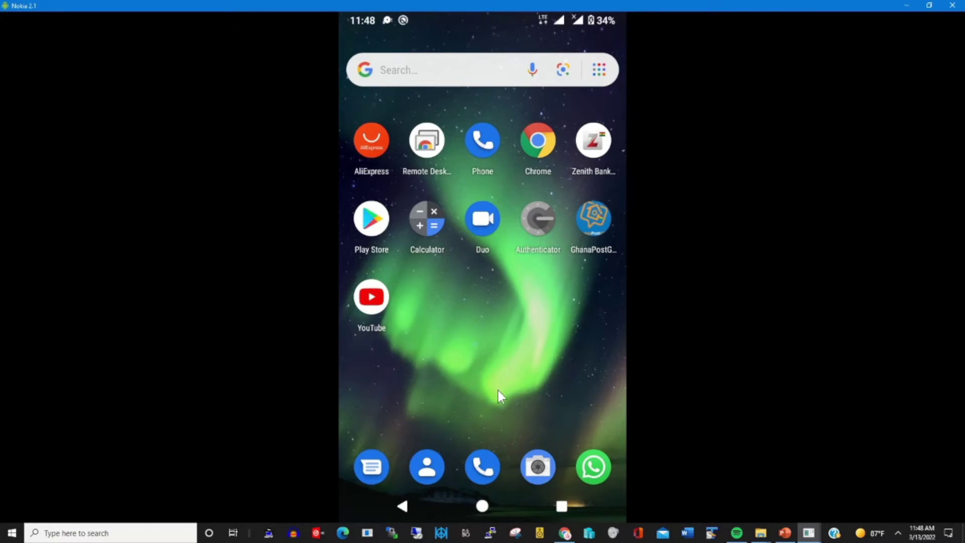
pyautogui.moveTo(499, 397); pyautogui.dragTo(496, 174)
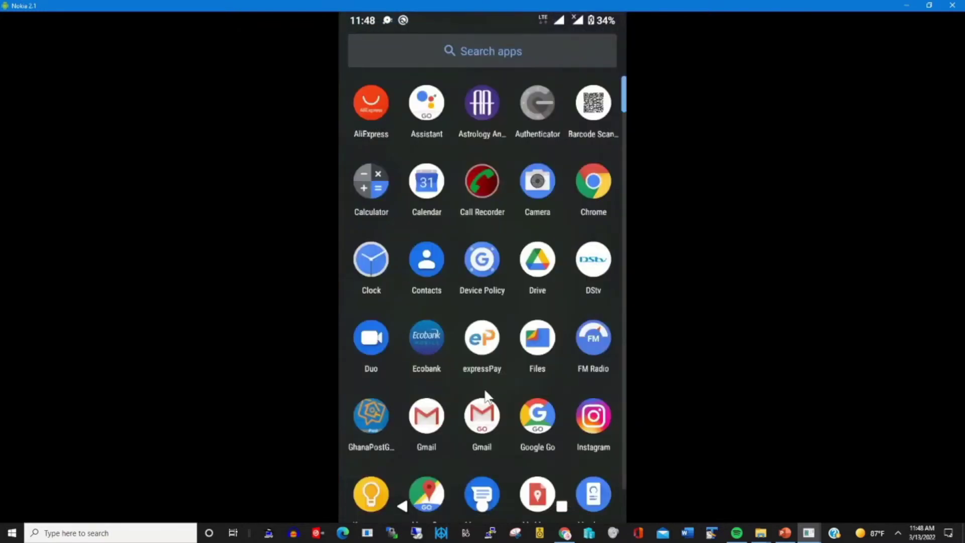
# Step: Launch Files and browse Internal Storage to the Download folder holding Analytics and dsa49.pdf
pyautogui.click(536, 330)
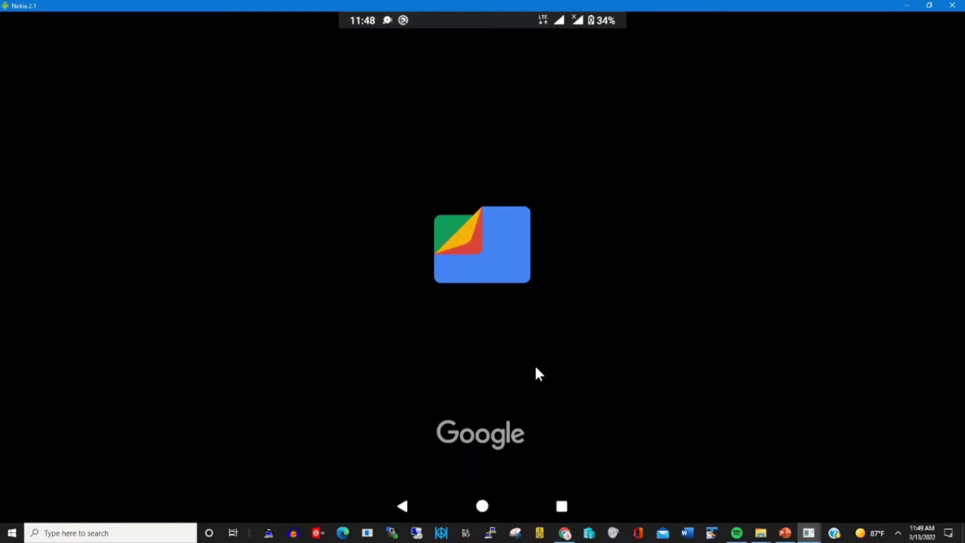
pyautogui.moveTo(532, 375); pyautogui.dragTo(547, 259)
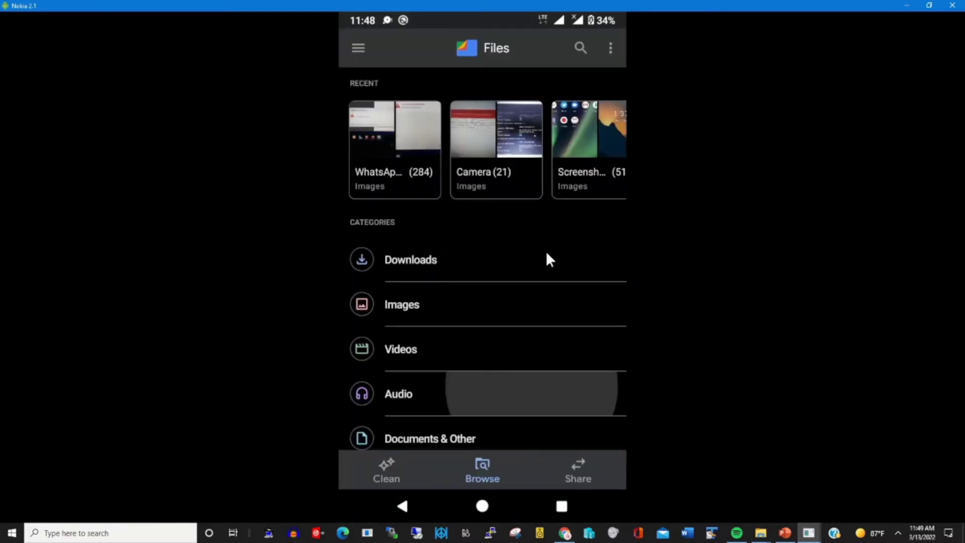
pyautogui.moveTo(550, 398); pyautogui.dragTo(552, 221)
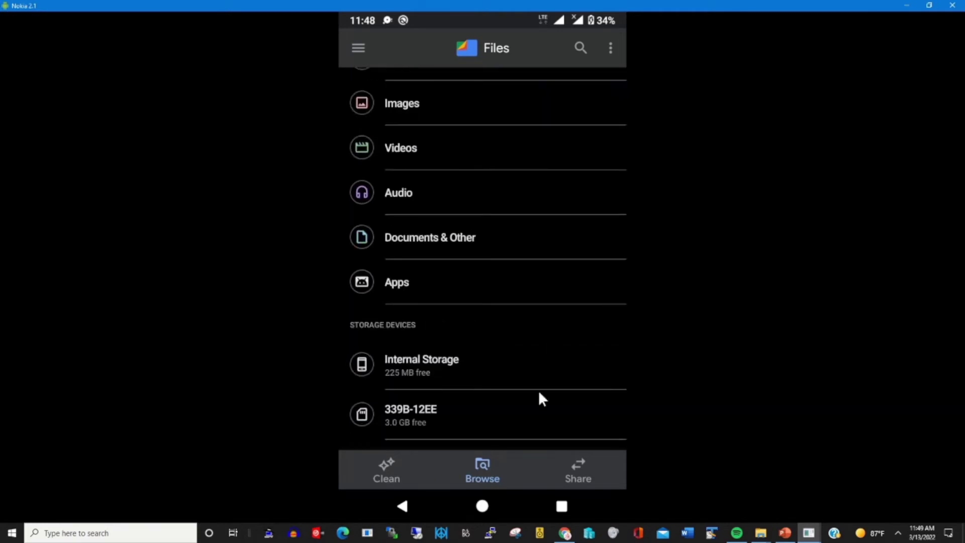
pyautogui.click(416, 367)
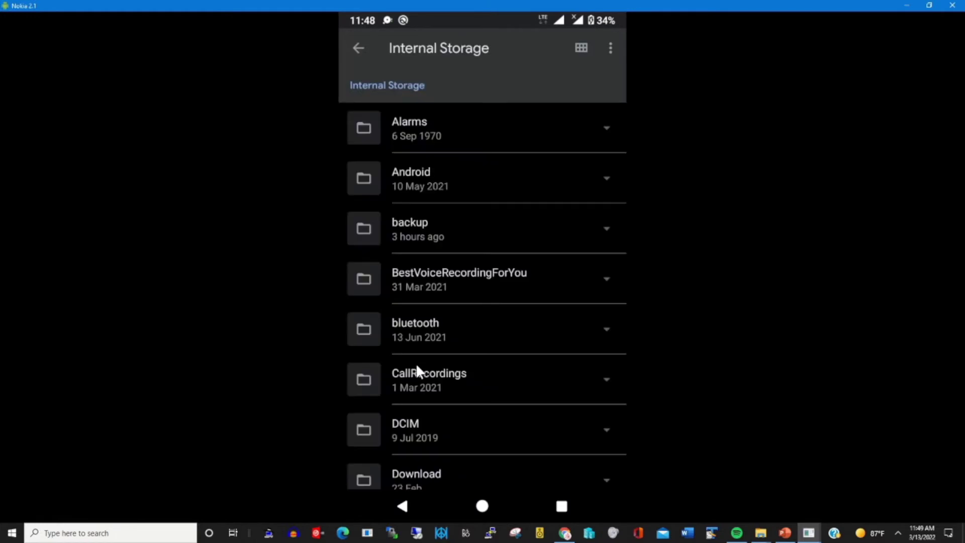
pyautogui.click(482, 459)
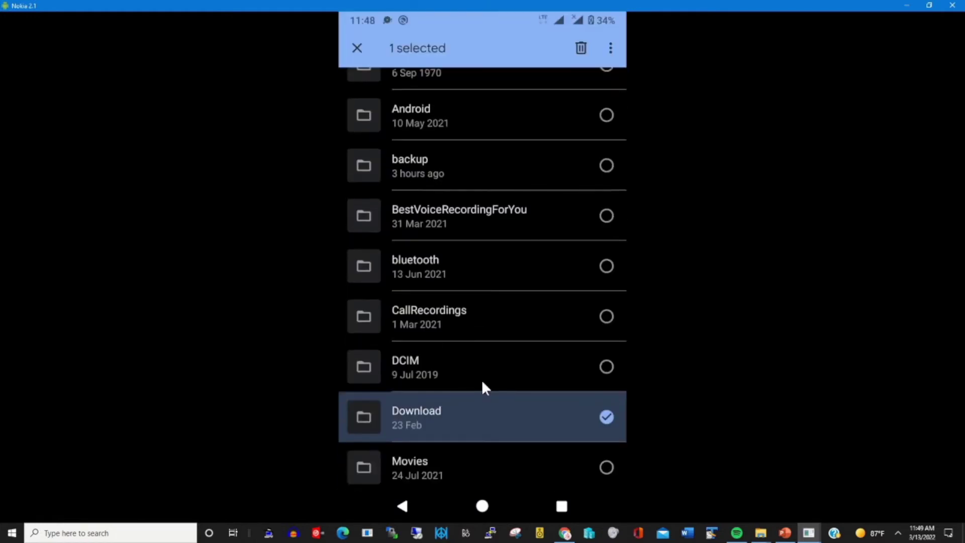
pyautogui.click(424, 396)
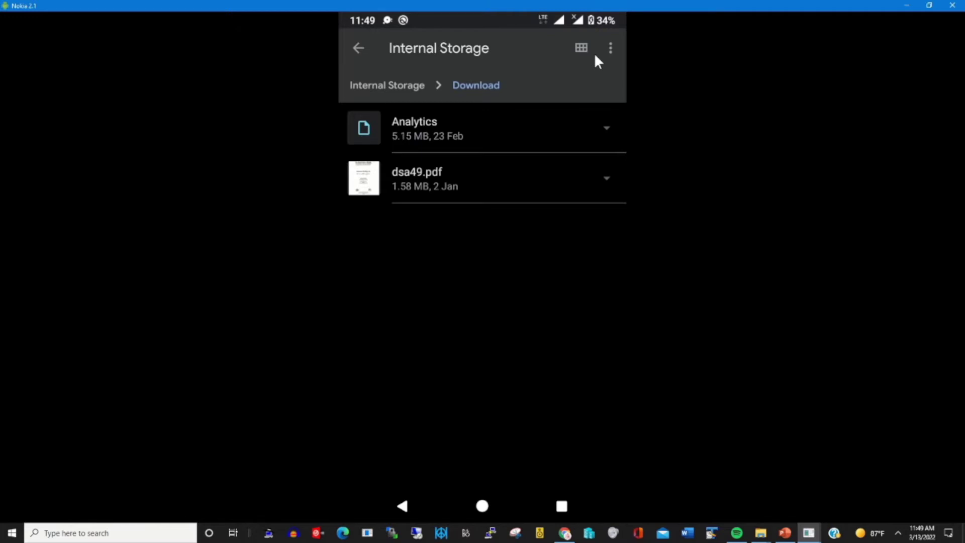
# Step: Create a new folder named 'downloadfiles' inside the Download folder
pyautogui.click(612, 49)
pyautogui.click(537, 121)
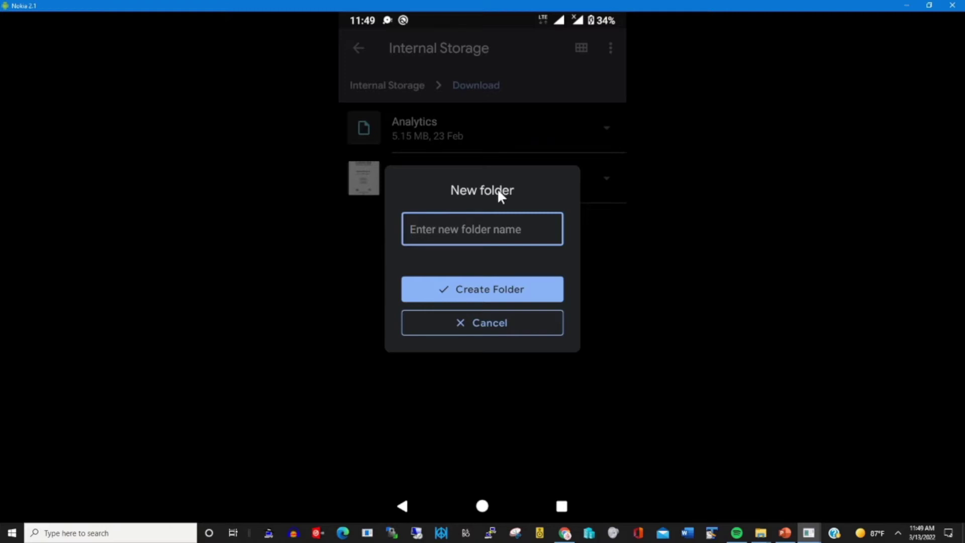
pyautogui.click(461, 225)
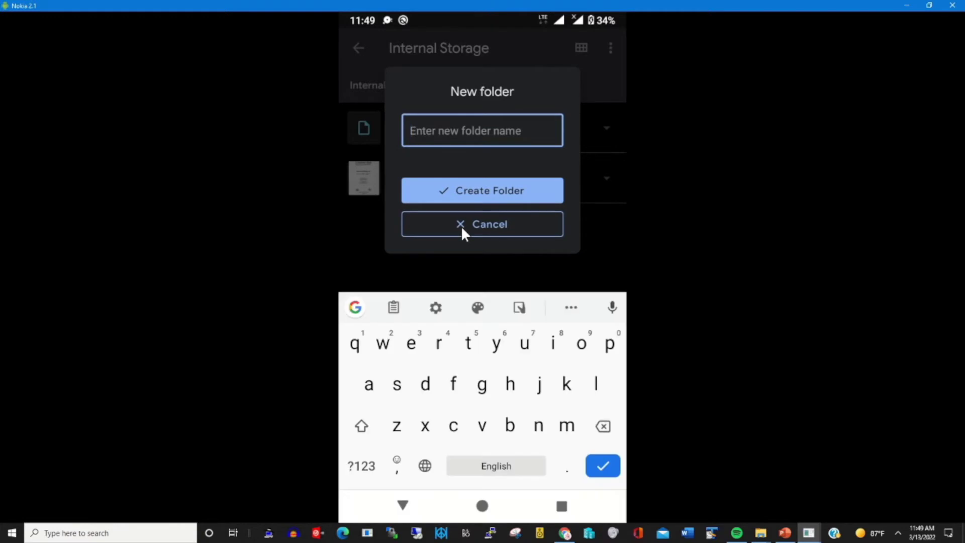
pyautogui.write('d')
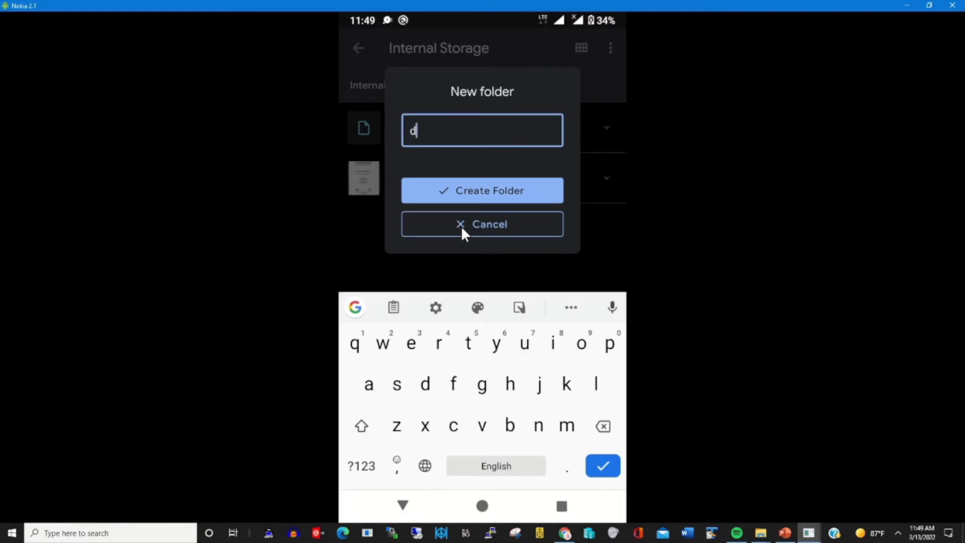
pyautogui.write('ownload')
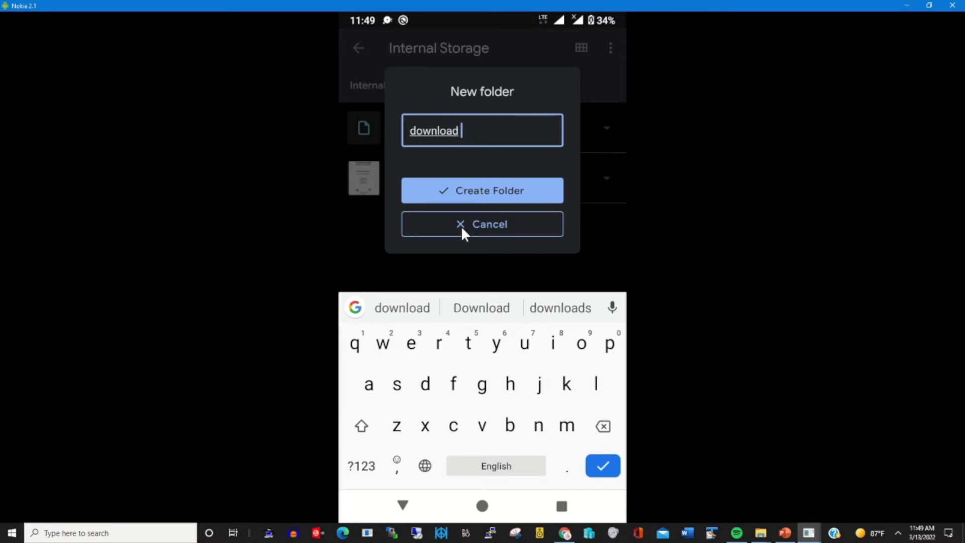
pyautogui.press('BackSpace')
pyautogui.write('fiile')
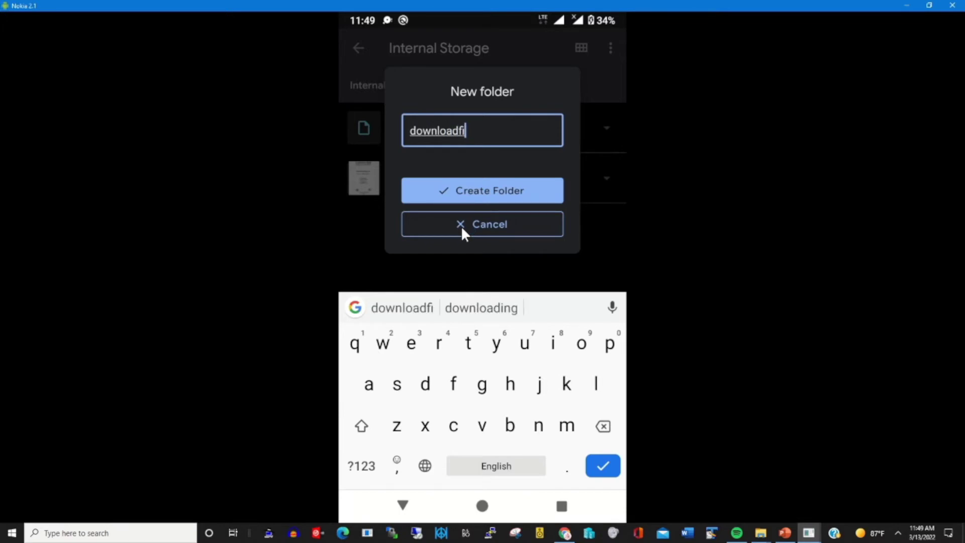
pyautogui.press('BackSpace')
pyautogui.press('BackSpace')
pyautogui.press('BackSpace')
pyautogui.write('les')
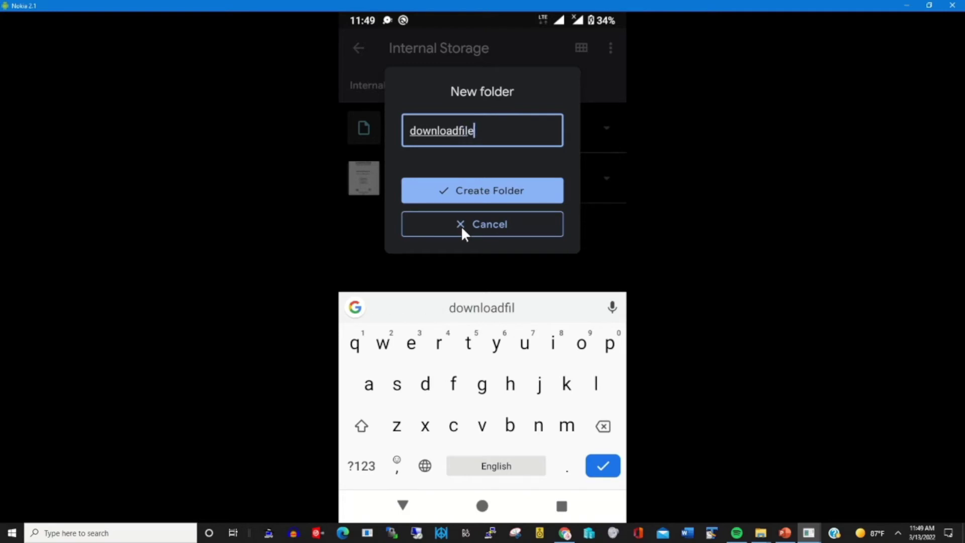
pyautogui.click(488, 199)
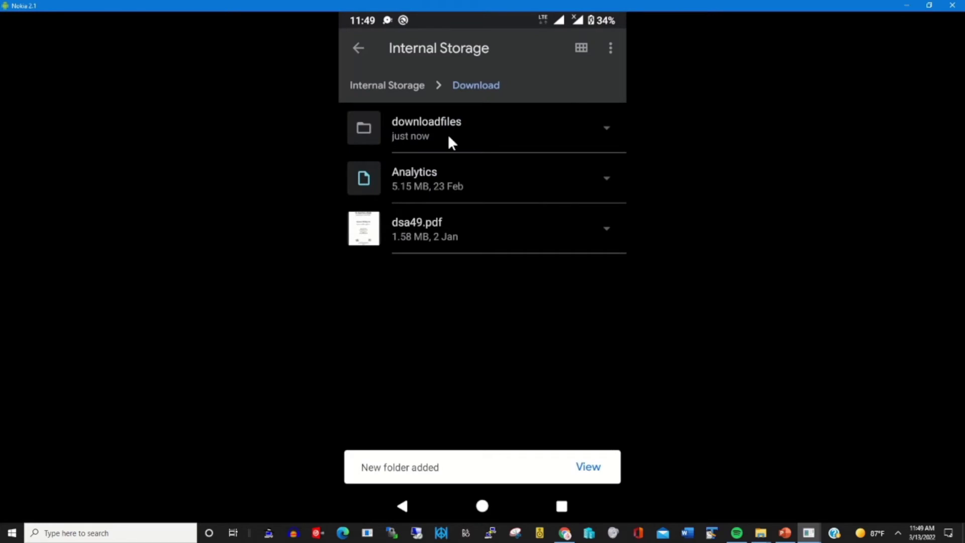
# Step: Open the empty downloadfiles folder, go back up to Internal Storage, and return home
pyautogui.click(452, 141)
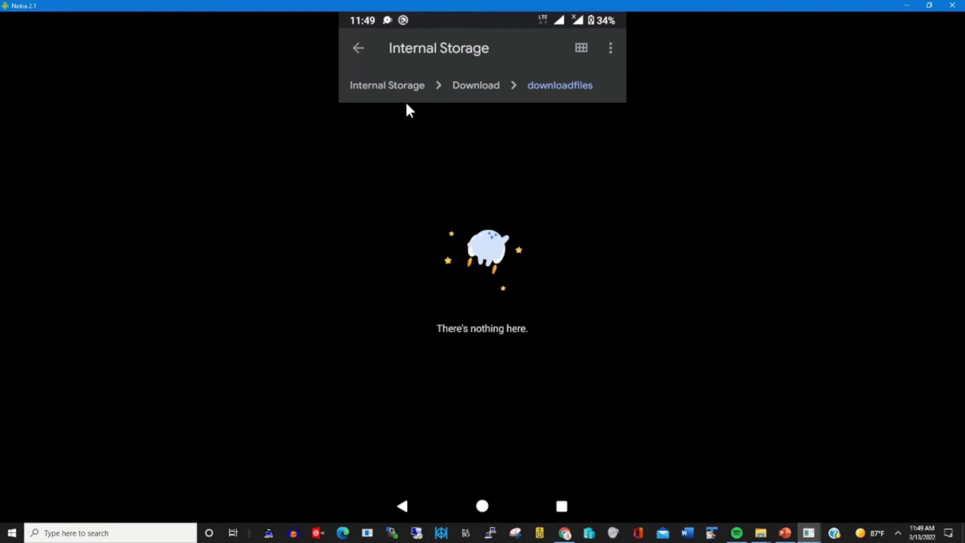
pyautogui.click(399, 87)
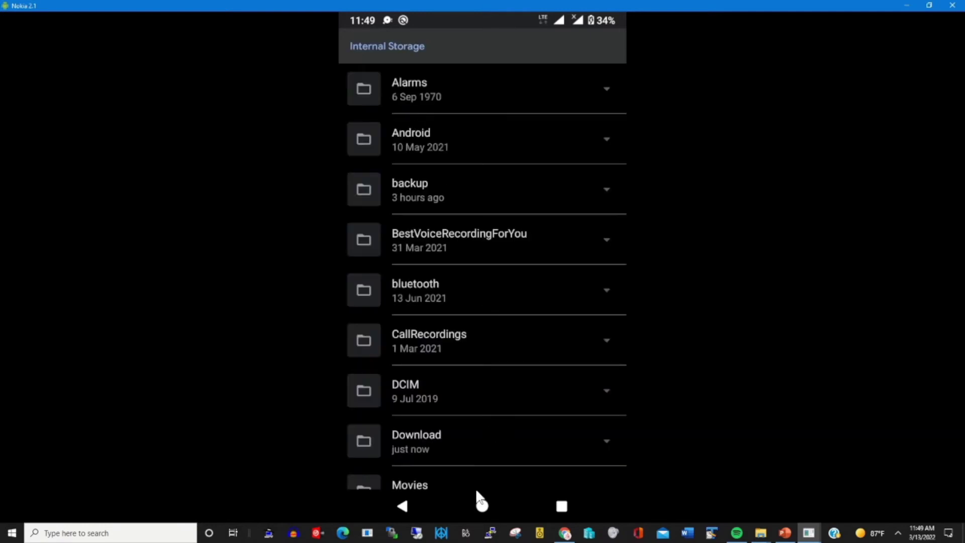
pyautogui.click(482, 506)
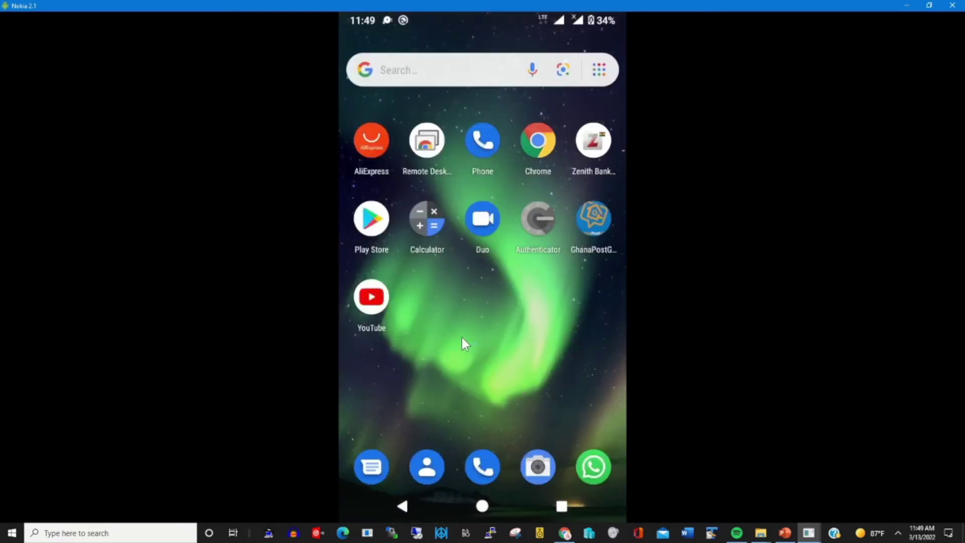
# Step: Launch OneDrive from the second home page and open the shared IT DOC folder from Files
pyautogui.moveTo(488, 354); pyautogui.dragTo(328, 403)
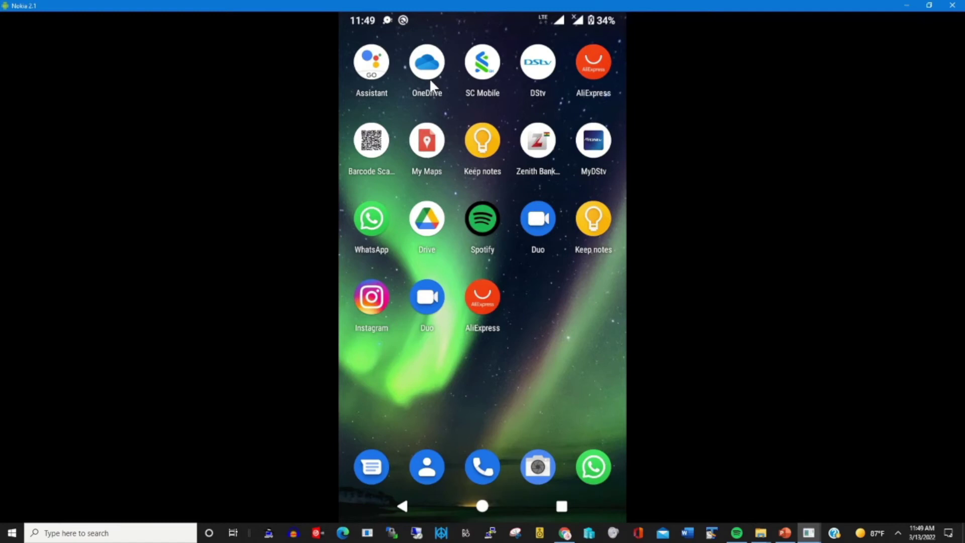
pyautogui.click(432, 63)
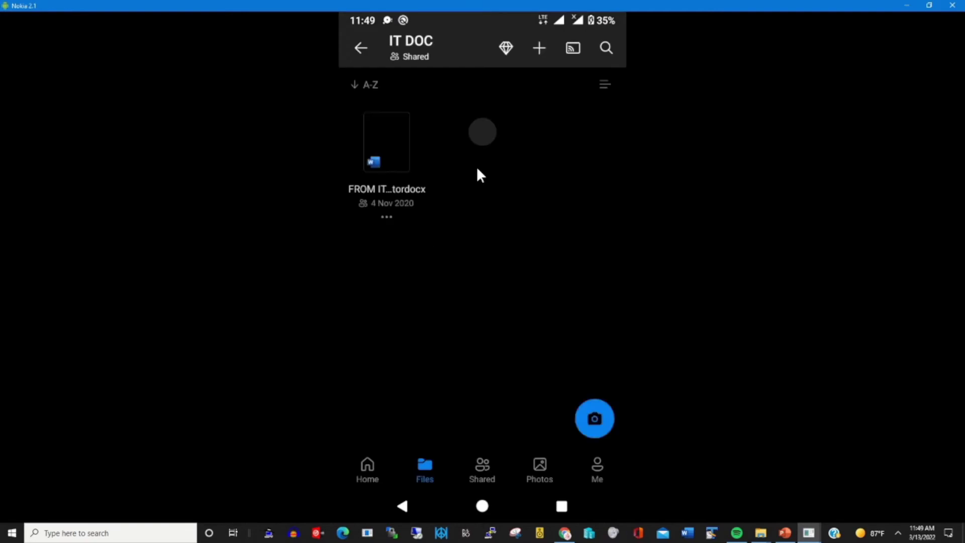
pyautogui.click(361, 48)
pyautogui.click(369, 466)
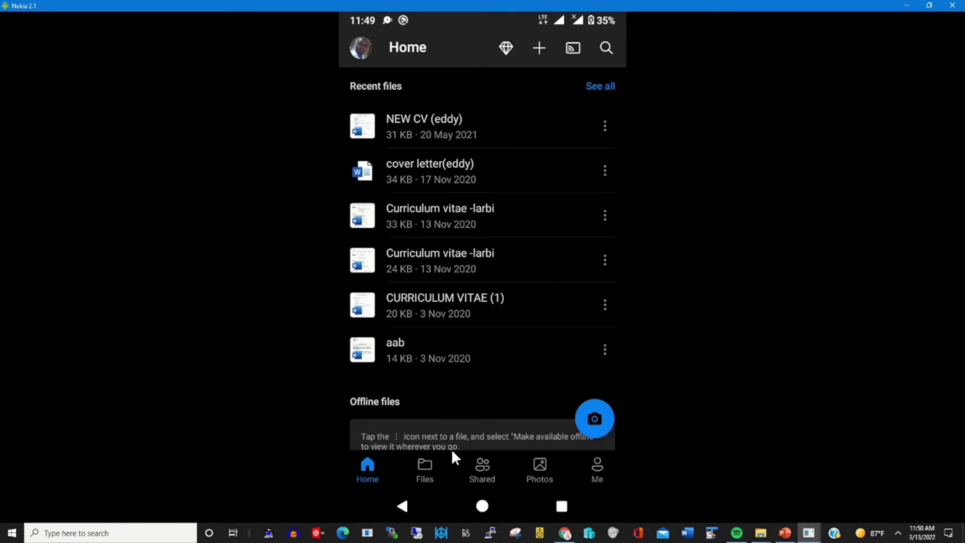
pyautogui.click(424, 465)
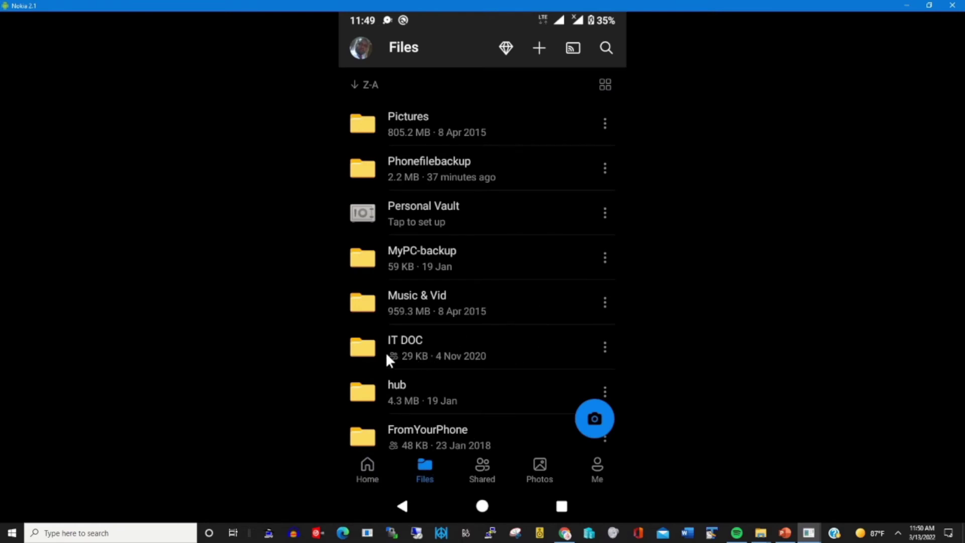
pyautogui.click(412, 342)
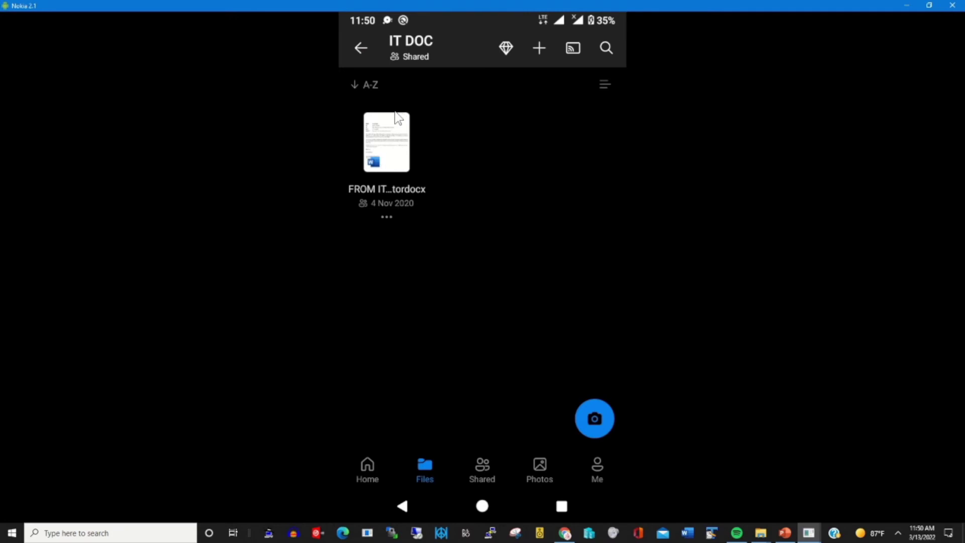
# Step: Download the IT DOC Word document to Device storage > Download > downloadfiles
pyautogui.click(387, 218)
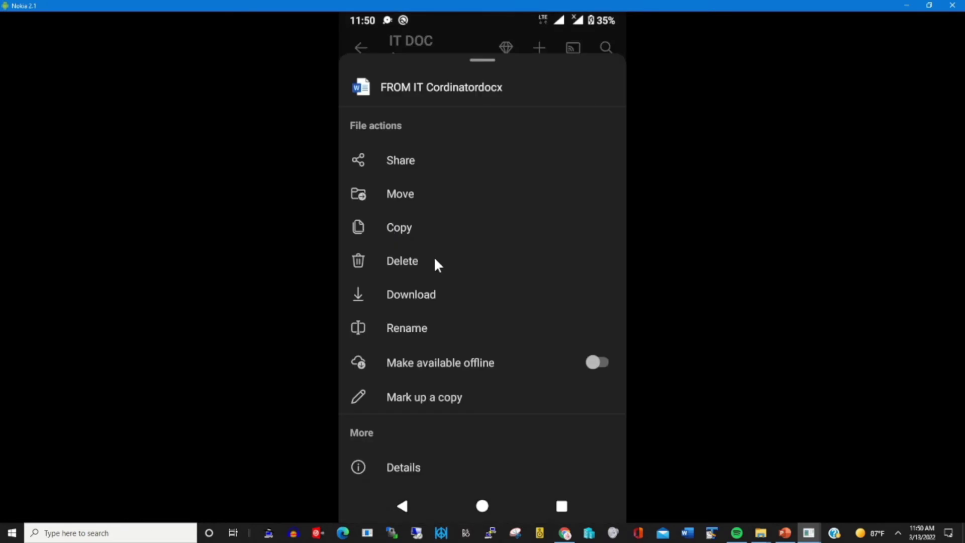
pyautogui.click(408, 294)
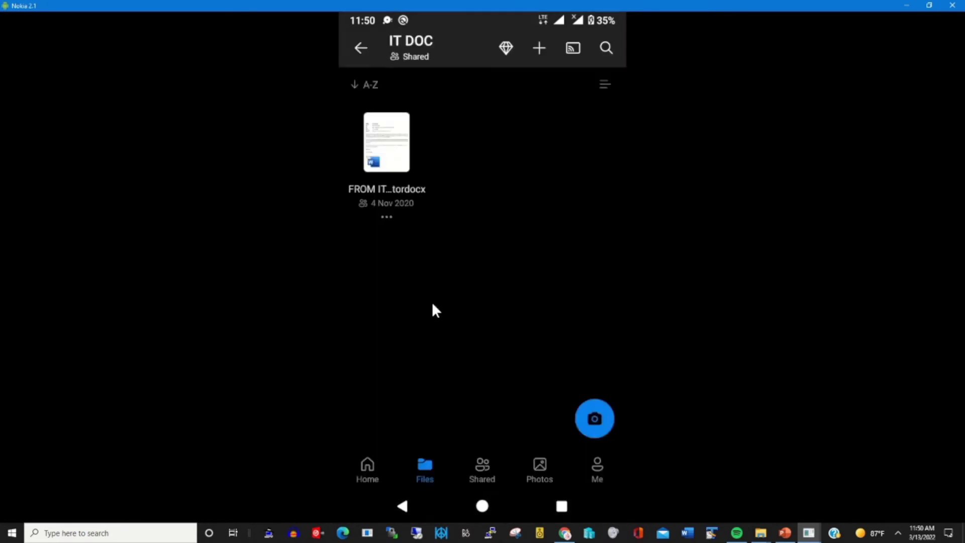
pyautogui.click(355, 47)
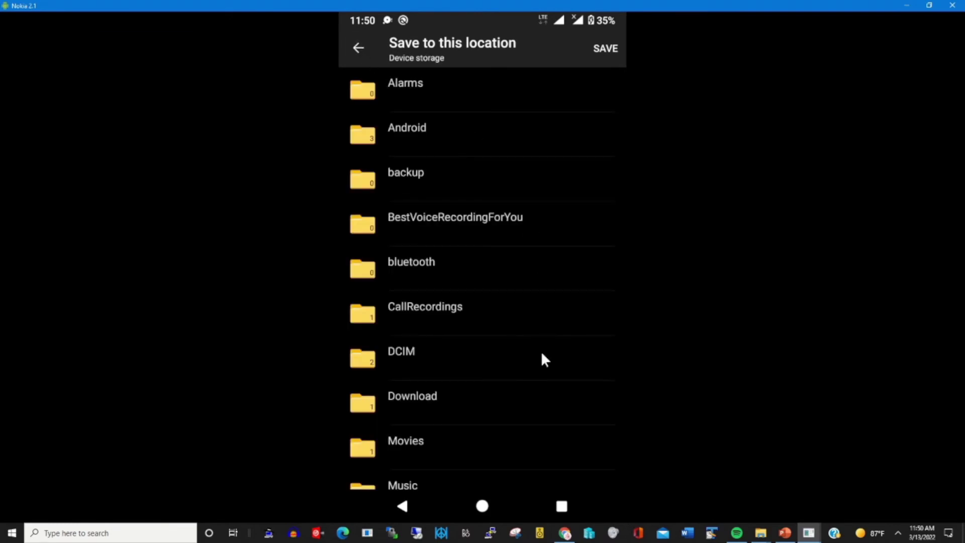
pyautogui.moveTo(554, 395); pyautogui.dragTo(573, 223)
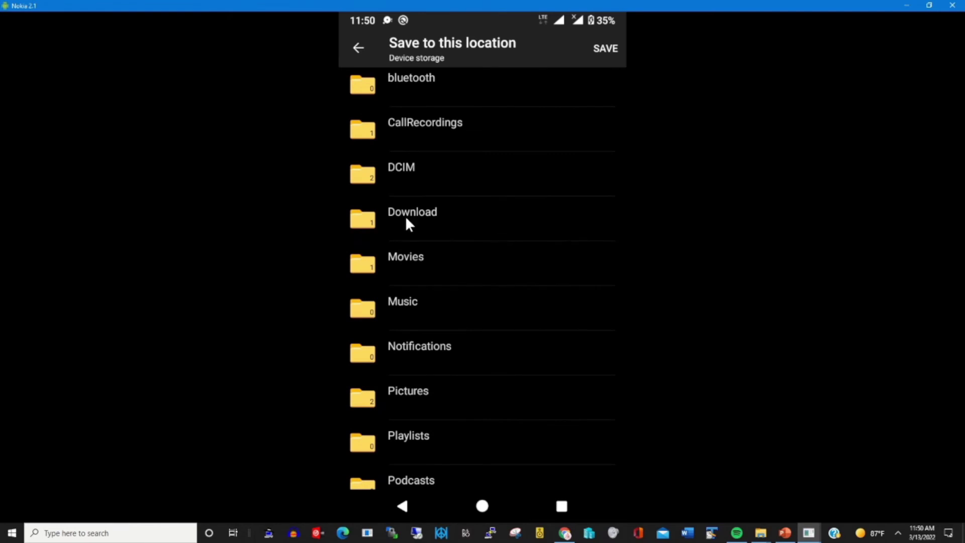
pyautogui.click(415, 220)
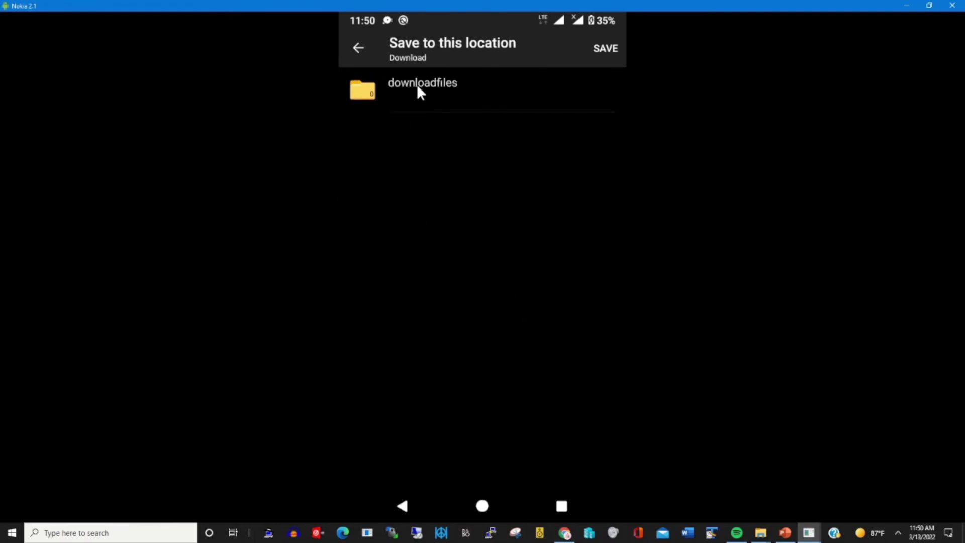
pyautogui.click(415, 84)
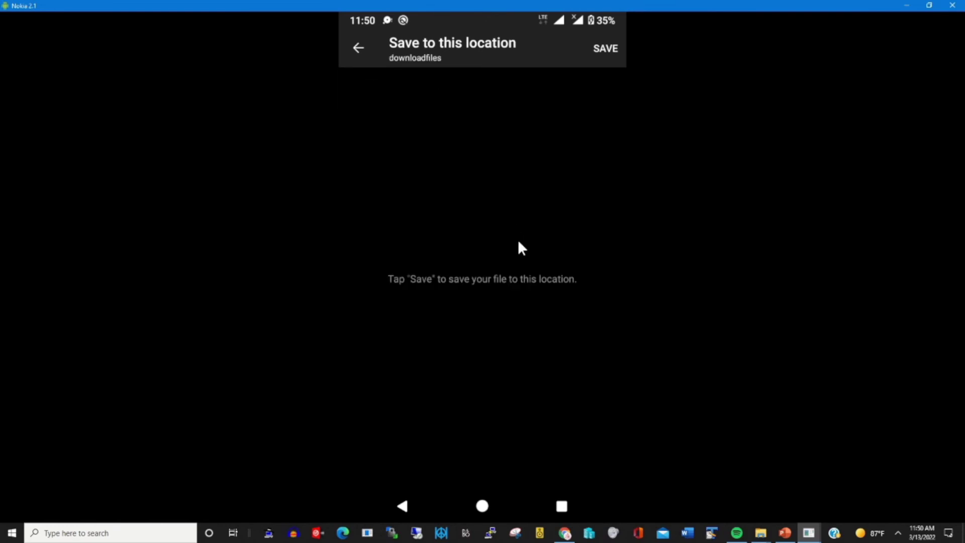
pyautogui.click(611, 48)
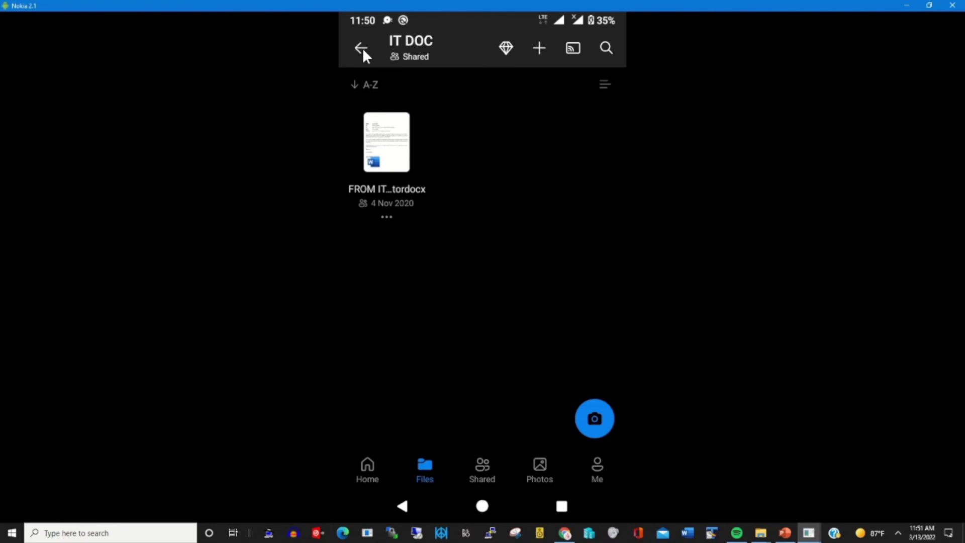
# Step: From the home screen, launch Files and open Download > downloadfiles to find FROM IT Cordinatordocx.docx
pyautogui.click(483, 507)
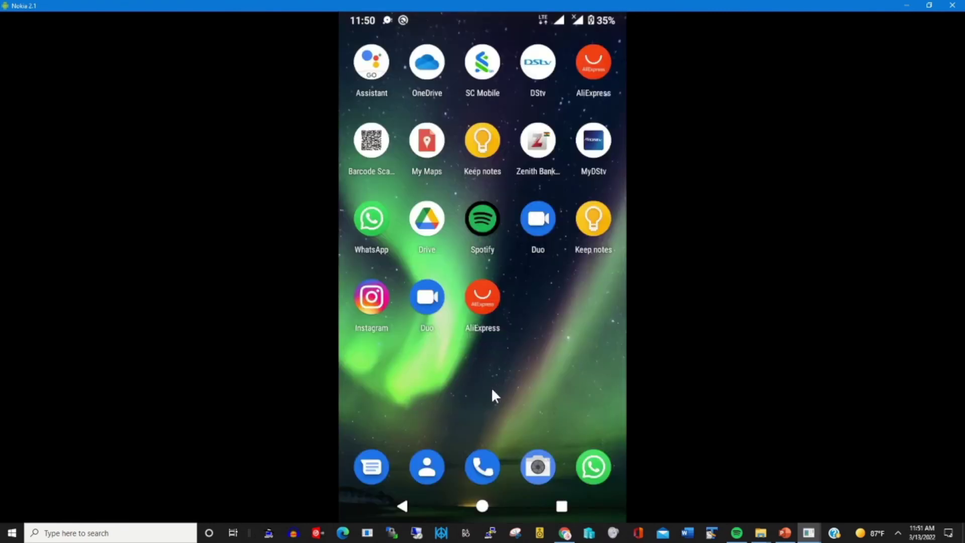
pyautogui.moveTo(484, 360); pyautogui.dragTo(490, 177)
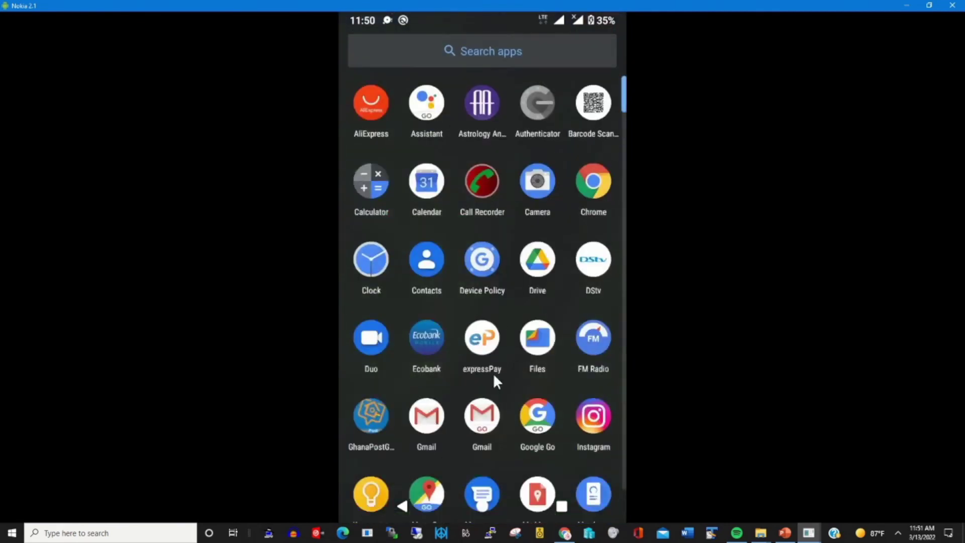
pyautogui.click(541, 350)
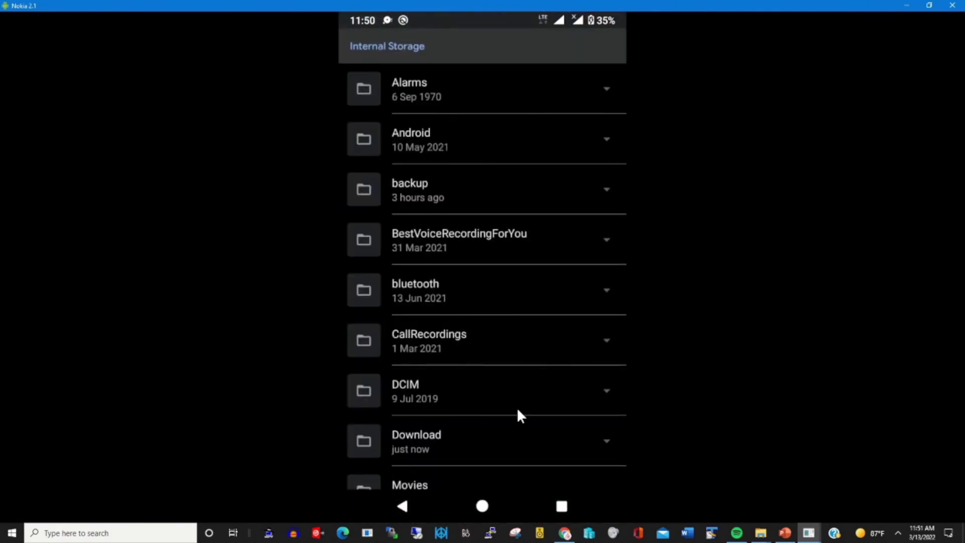
pyautogui.click(423, 438)
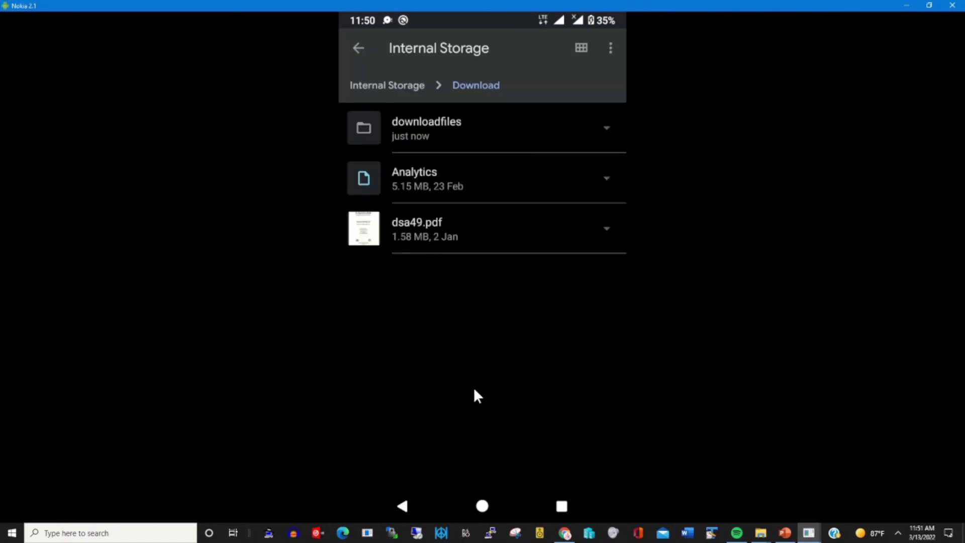
pyautogui.click(438, 124)
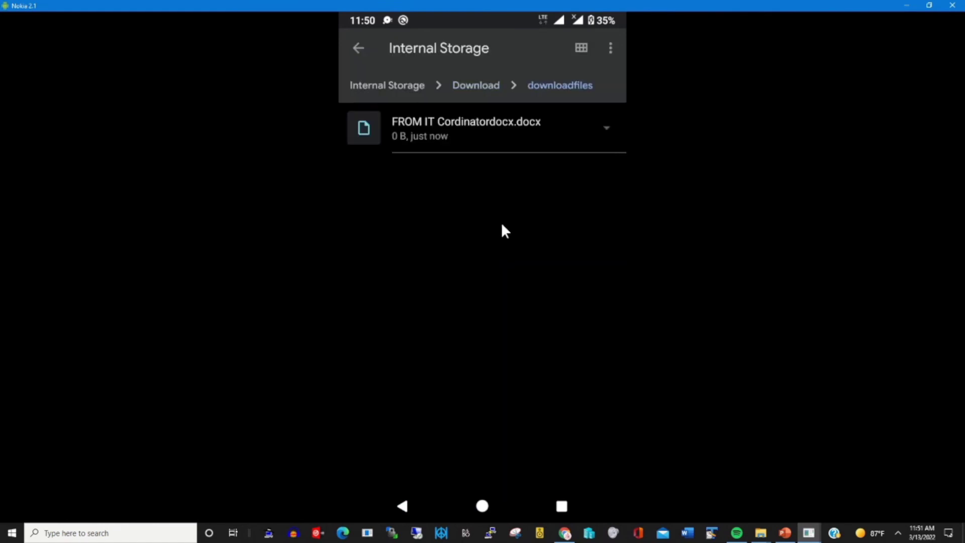